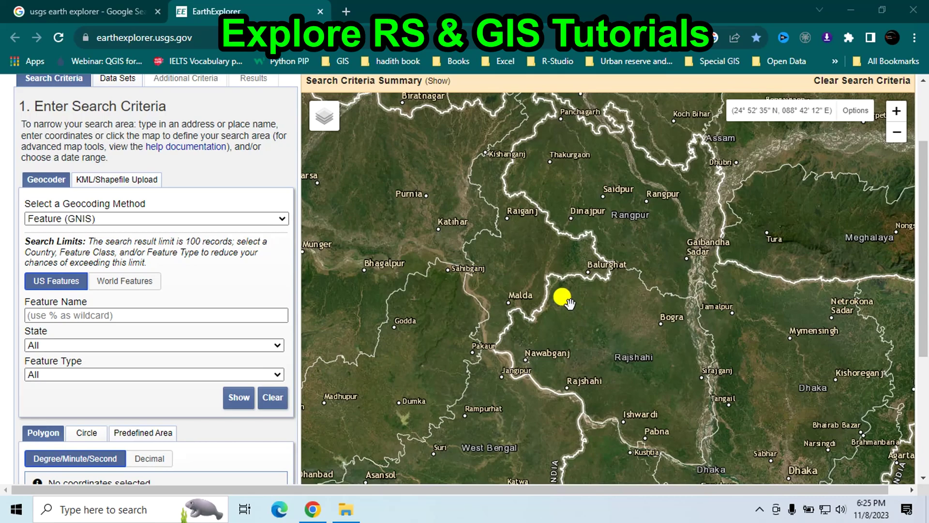
# Open the 'USGS EarthExplorer' result from the Google results in a new browser tab
pyautogui.click(92, 10)
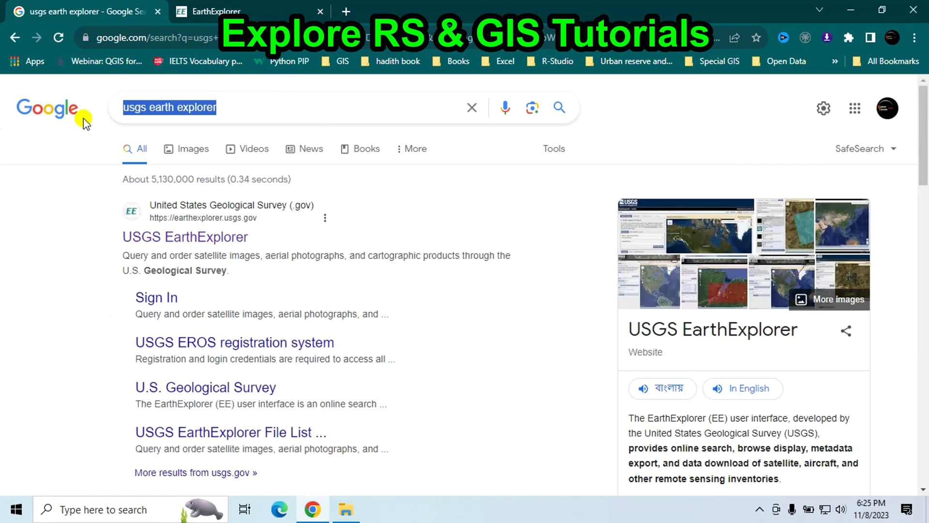
pyautogui.moveTo(120, 107); pyautogui.dragTo(79, 105)
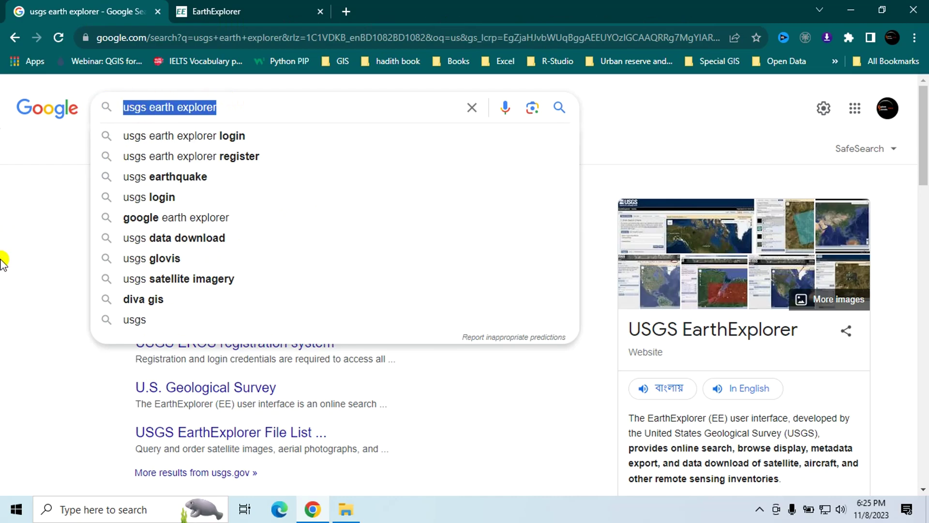
pyautogui.click(26, 238)
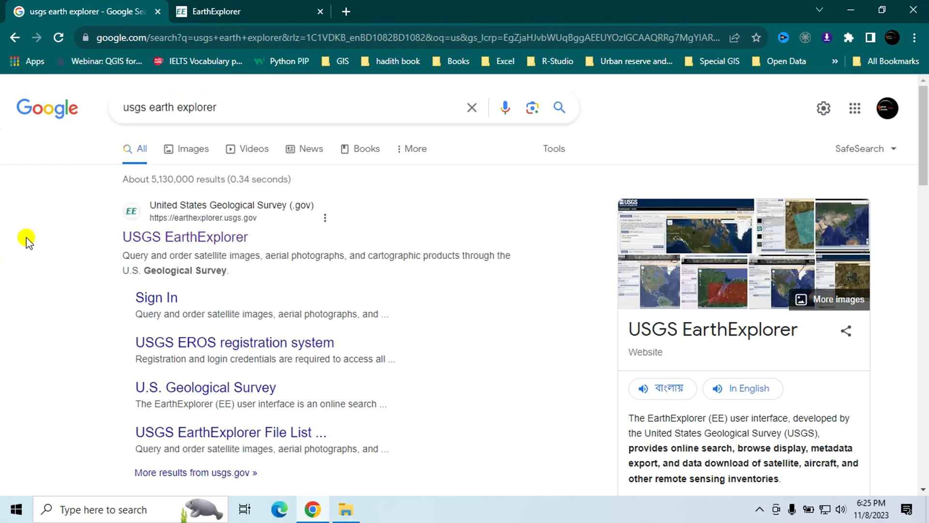
pyautogui.rightClick(199, 240)
pyautogui.click(228, 242)
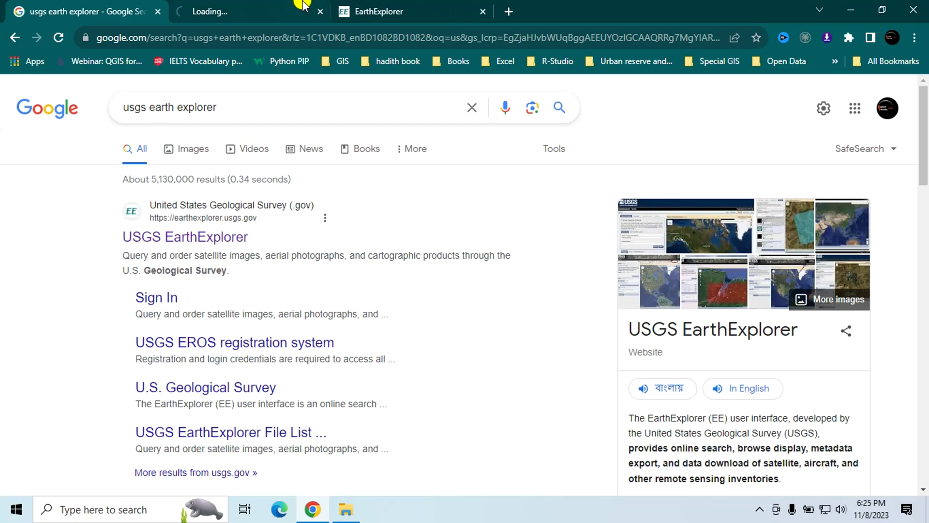
# Switch to the new EarthExplorer tab and bring the Search Criteria panel into view
pyautogui.click(206, 9)
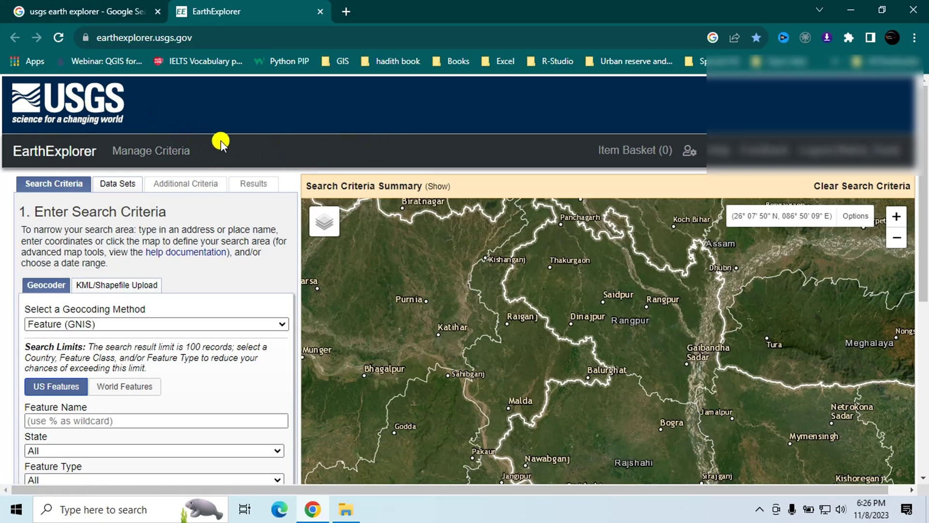
pyautogui.scroll(-1, 546, 161)
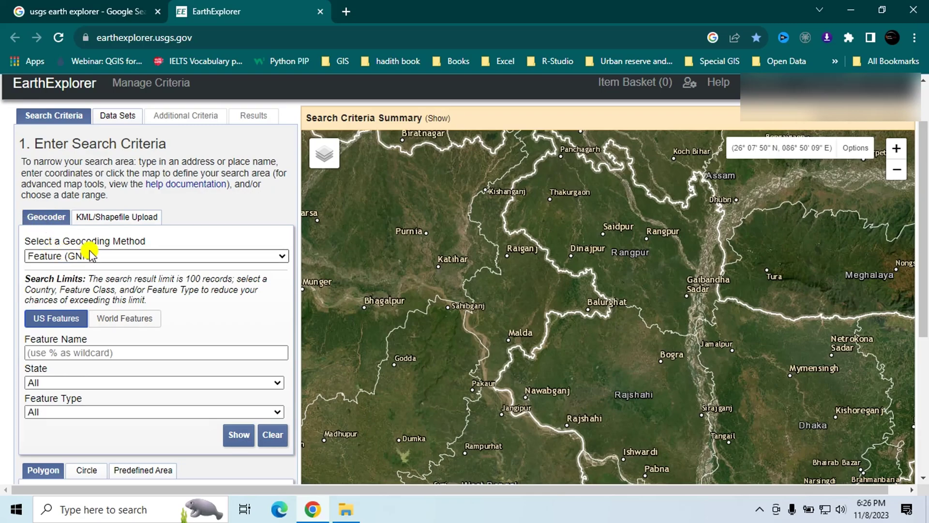
# Use Address/Place geocoding to search 'rajshahi bangladesh' and set that result as the search point
pyautogui.click(128, 256)
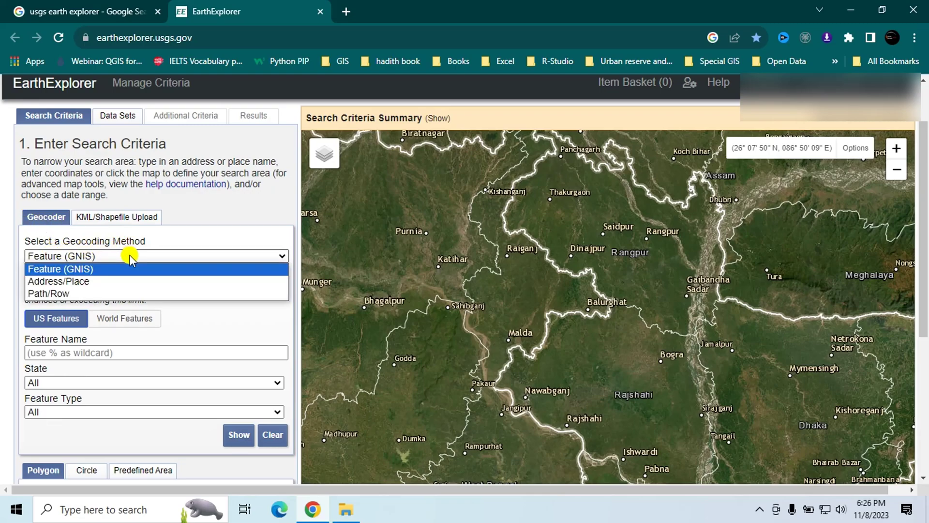
pyautogui.click(67, 281)
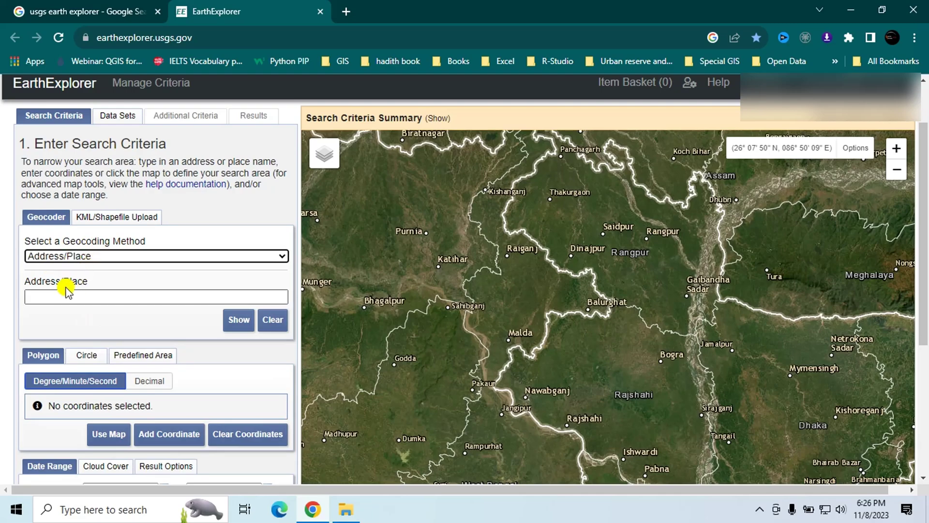
pyautogui.click(61, 296)
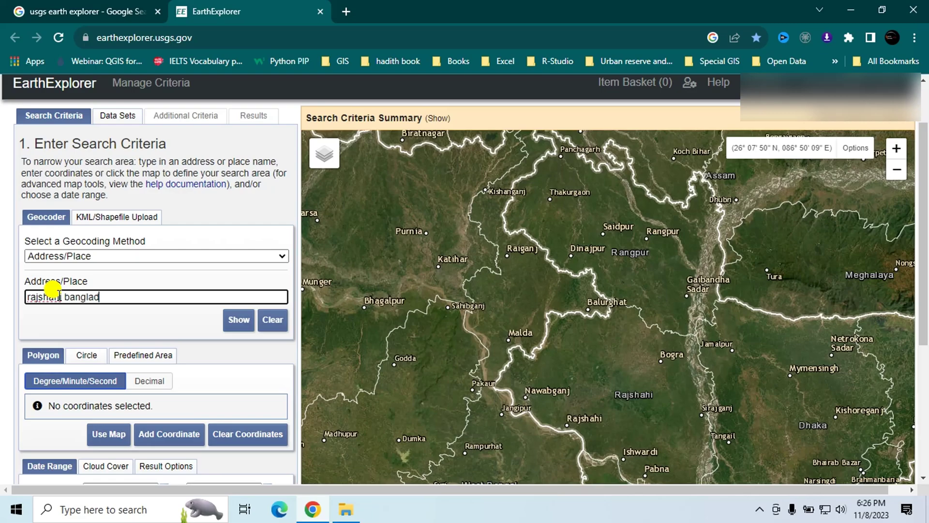
pyautogui.write('rajshahi bangladesh')
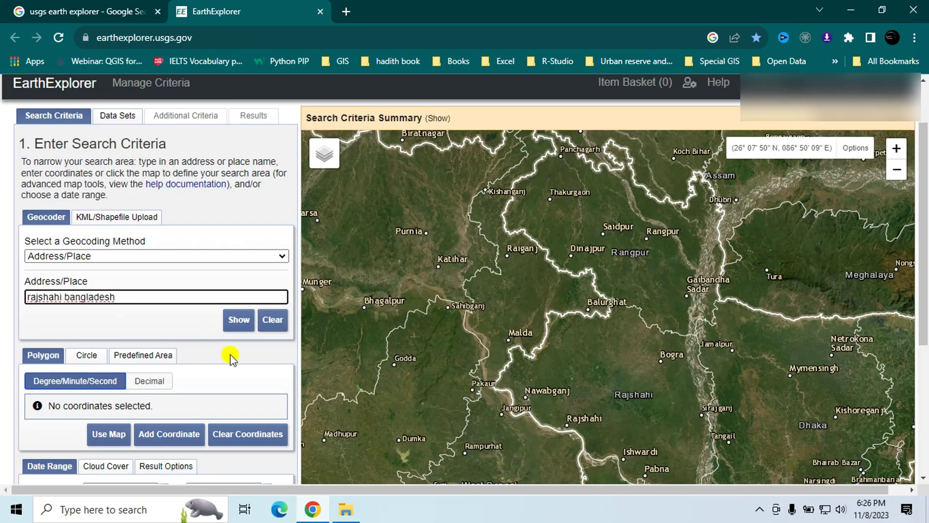
pyautogui.click(237, 322)
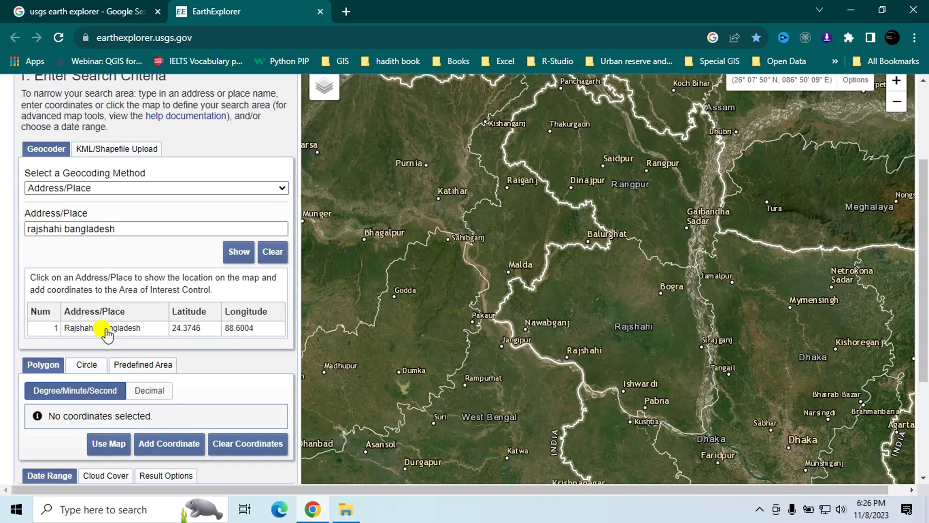
pyautogui.click(103, 329)
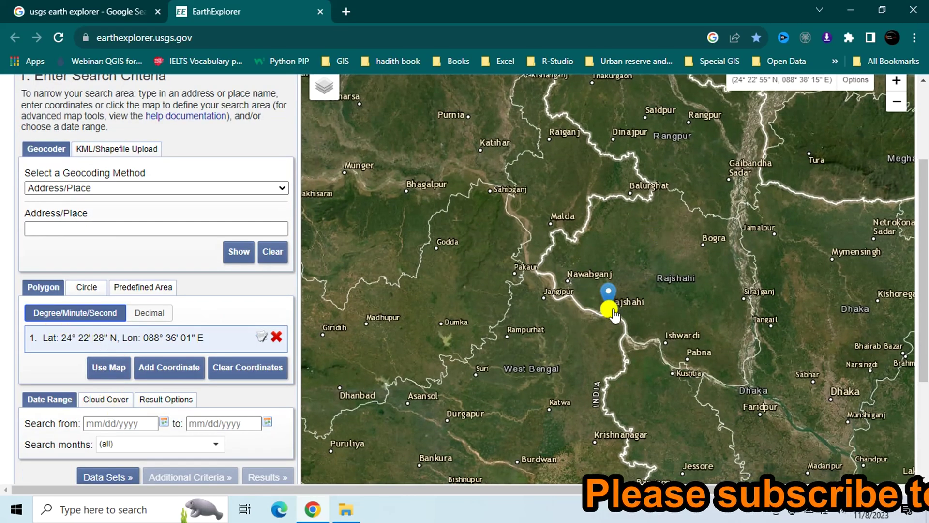
pyautogui.scroll(1, 610, 310)
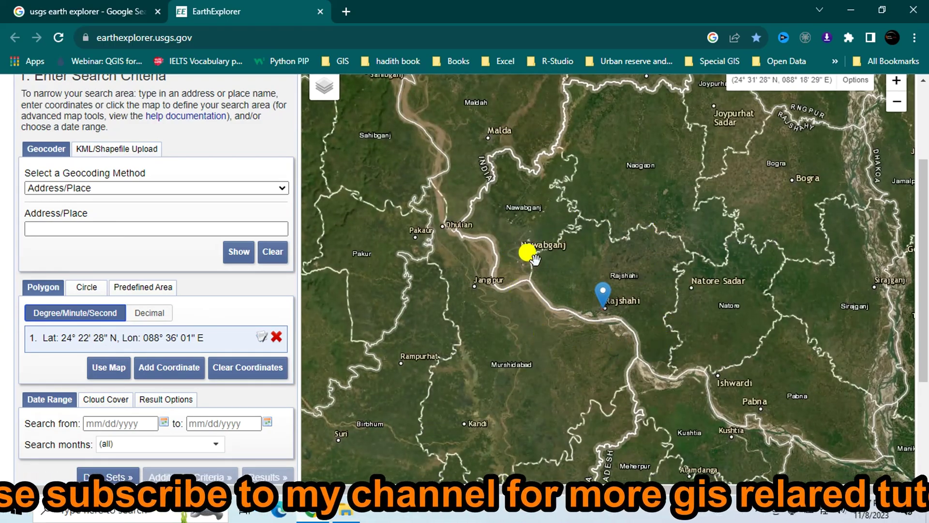
pyautogui.scroll(-1, 20, 327)
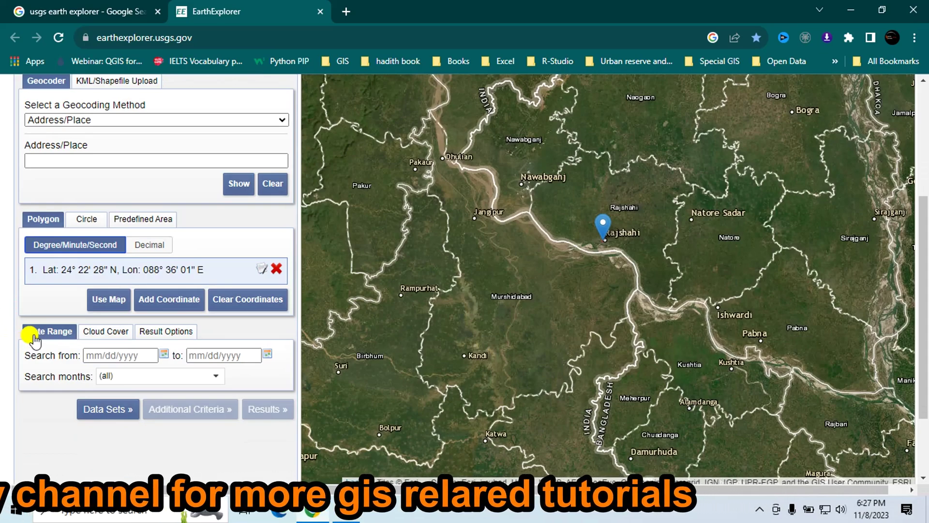
# Set the search date range from 01/01/2023 to 11/01/2023
pyautogui.click(89, 356)
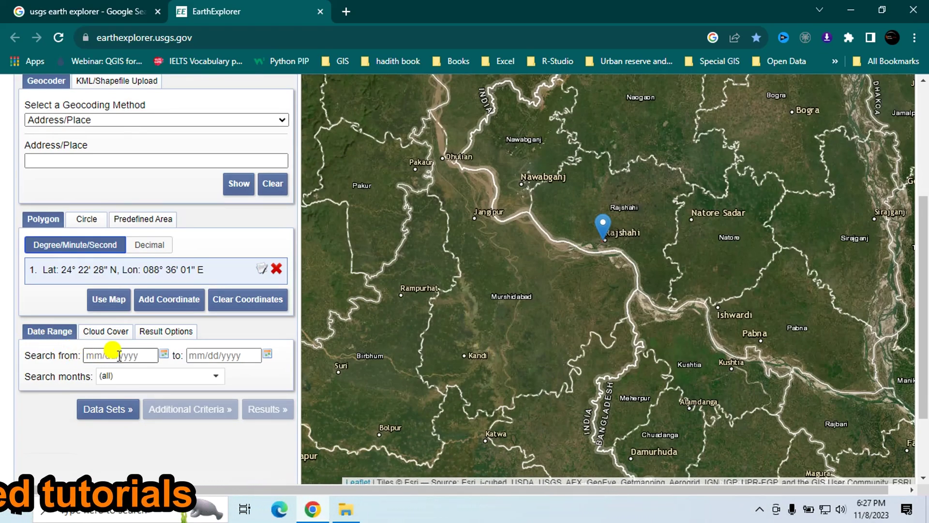
pyautogui.click(162, 356)
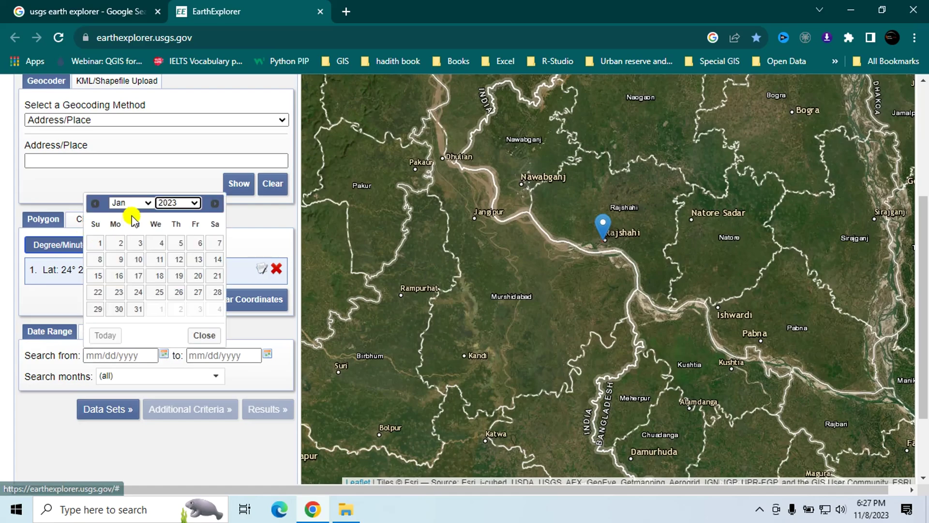
pyautogui.click(97, 243)
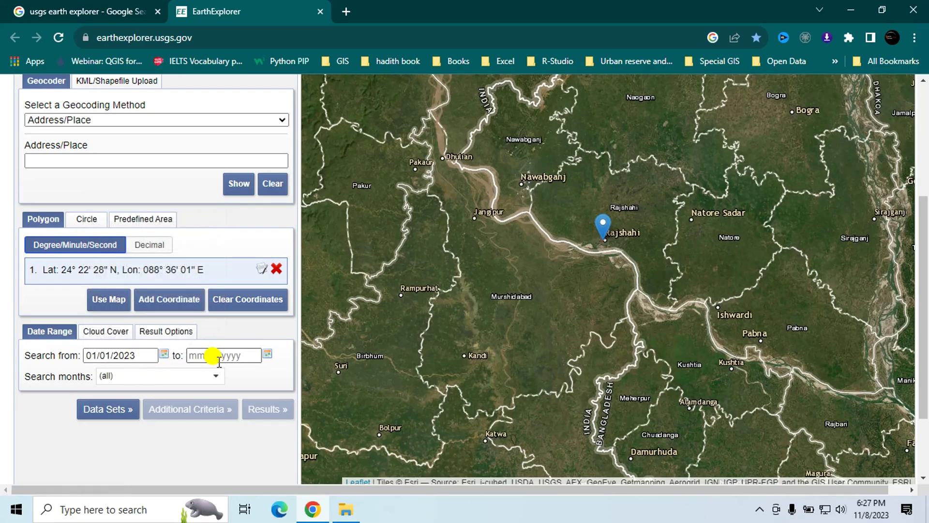
pyautogui.click(266, 356)
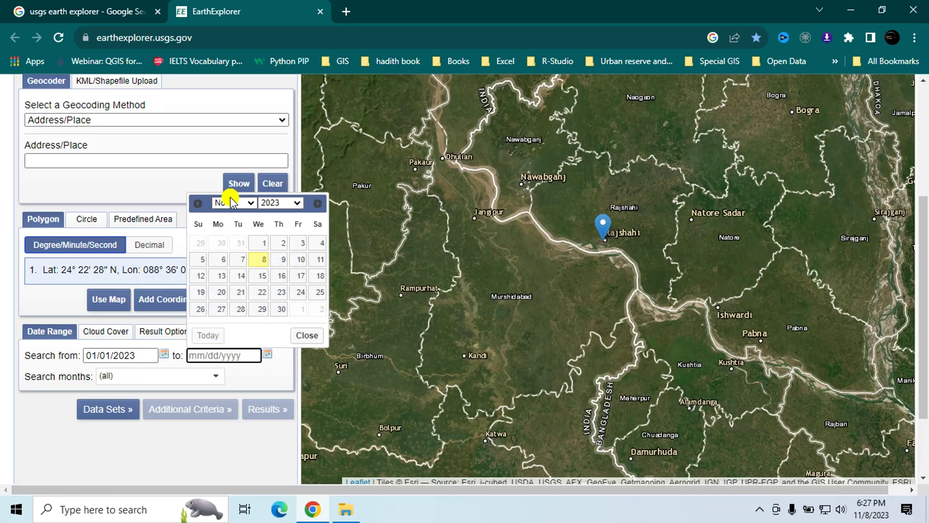
pyautogui.click(264, 244)
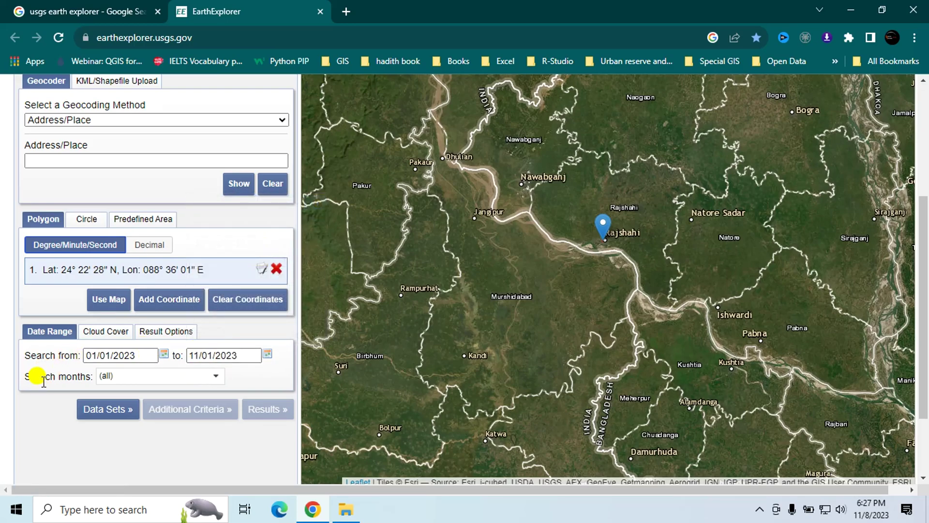
# Leave the search months set to (all)
pyautogui.click(129, 376)
pyautogui.scroll(-2, 142, 425)
pyautogui.scroll(2, 143, 422)
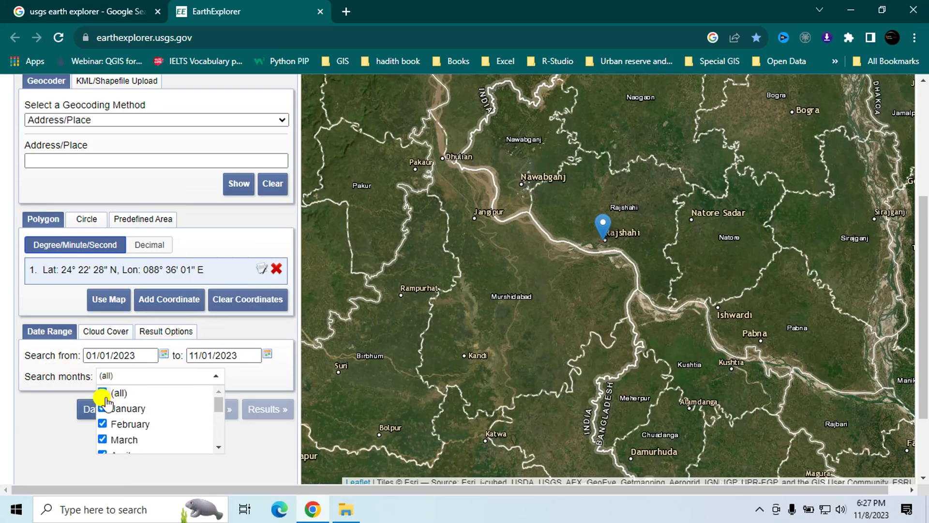
pyautogui.click(103, 392)
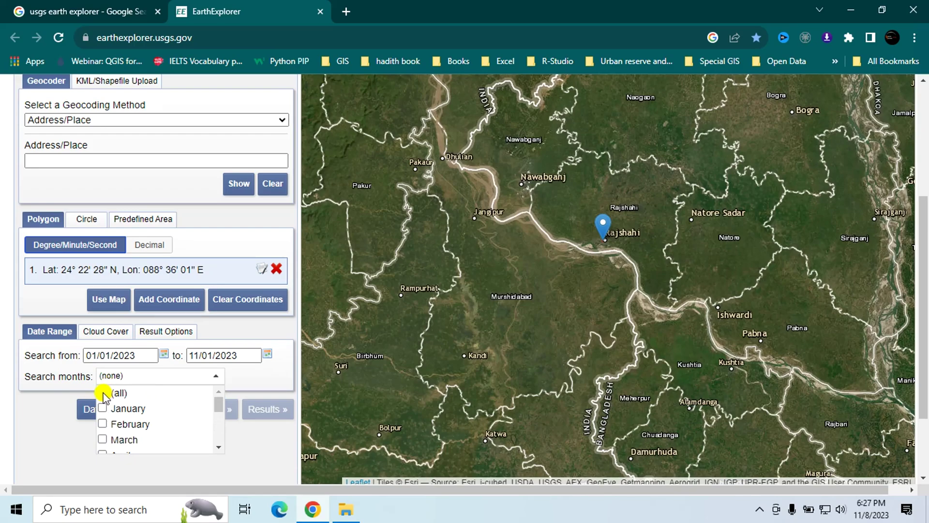
pyautogui.click(103, 408)
pyautogui.click(103, 425)
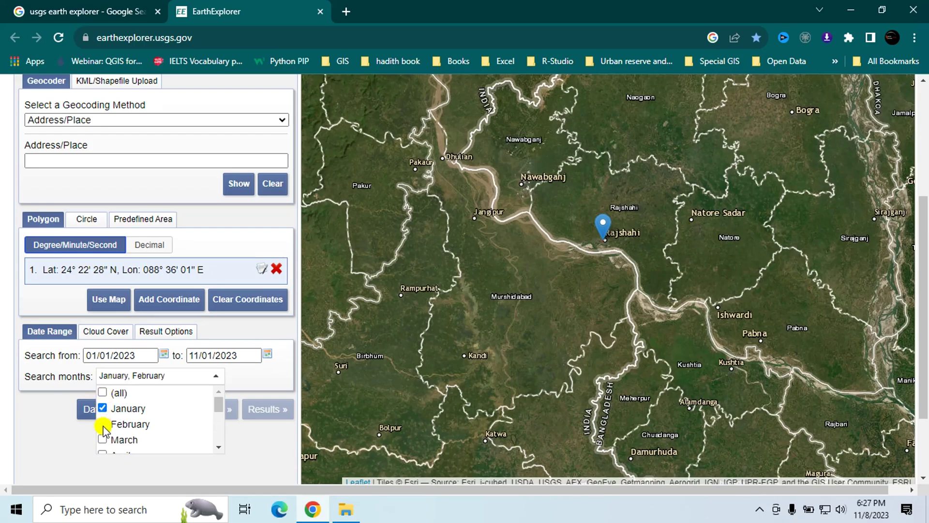
pyautogui.click(103, 439)
pyautogui.click(103, 393)
pyautogui.click(24, 378)
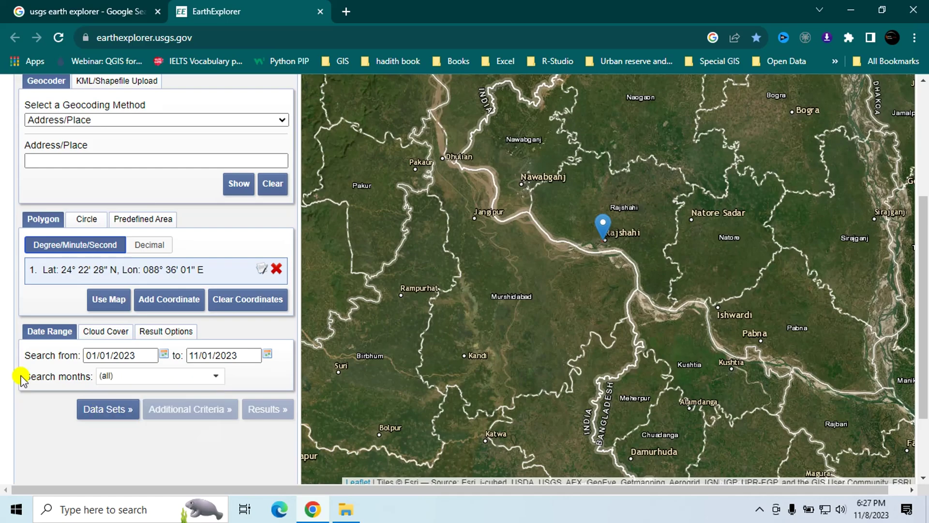
# Drag the cloud cover slider's upper limit down to 10%, giving a 0%–10% range
pyautogui.click(103, 334)
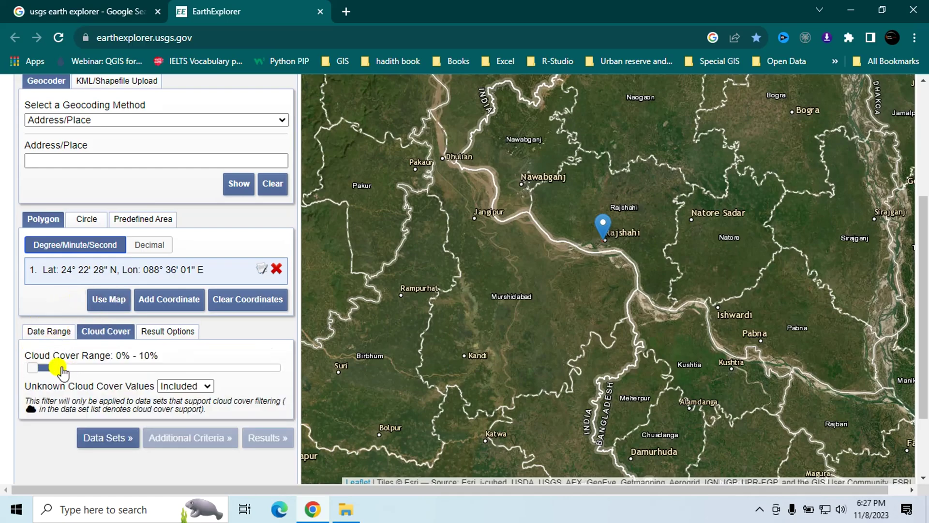
pyautogui.moveTo(58, 368)
pyautogui.mouseDown()
pyautogui.moveTo(213, 370)
pyautogui.moveTo(68, 374)
pyautogui.mouseUp()
pyautogui.moveTo(60, 370); pyautogui.dragTo(58, 370)
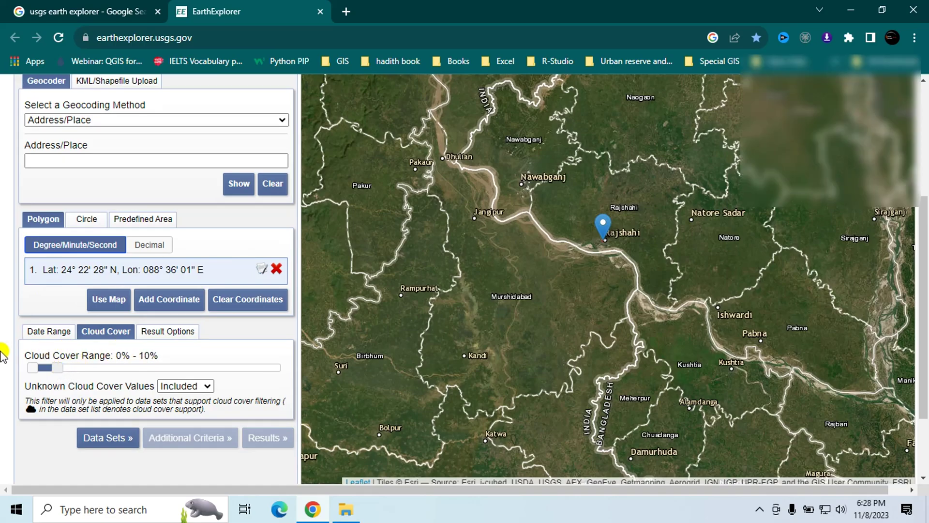
pyautogui.scroll(4, 2, 336)
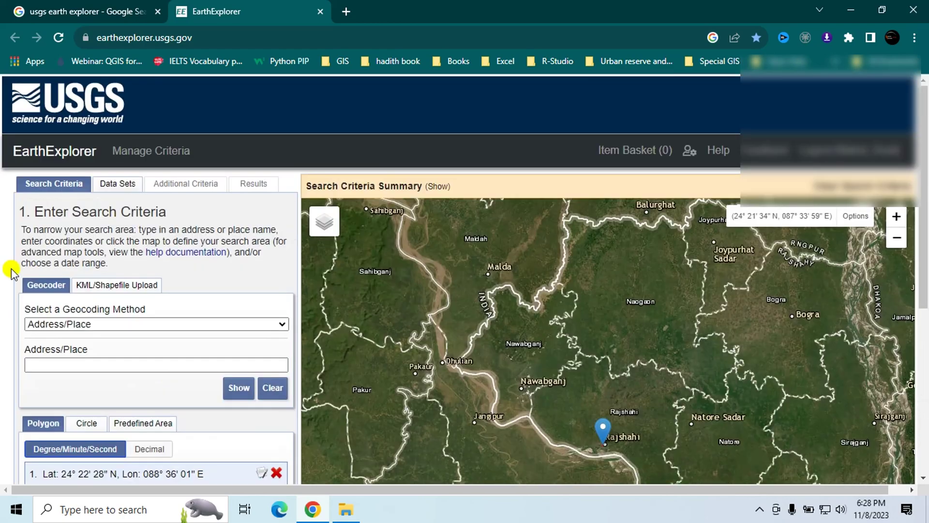
# Expand Landsat and then Landsat Collection 2 Level-2 in the Data Sets list
pyautogui.click(114, 184)
pyautogui.scroll(-4, 4, 298)
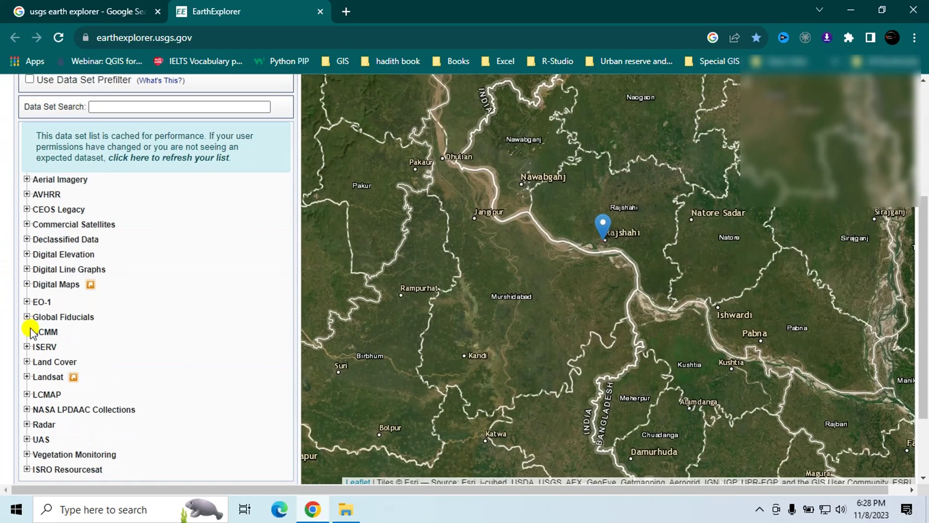
pyautogui.click(28, 377)
pyautogui.scroll(-2, 147, 334)
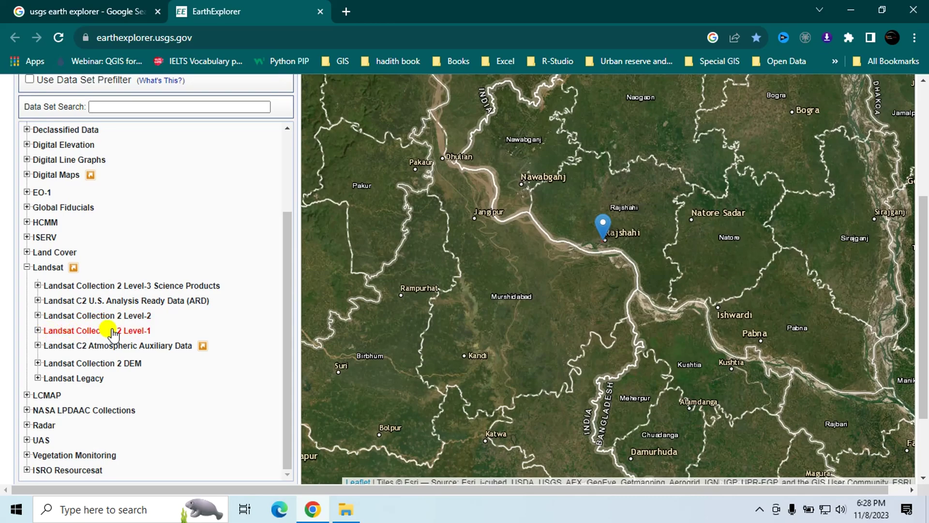
pyautogui.click(37, 315)
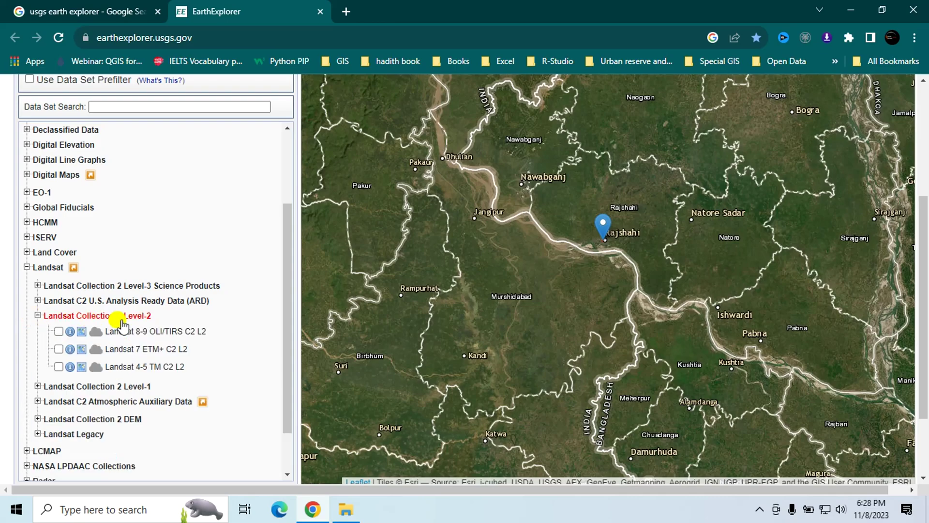
pyautogui.click(70, 332)
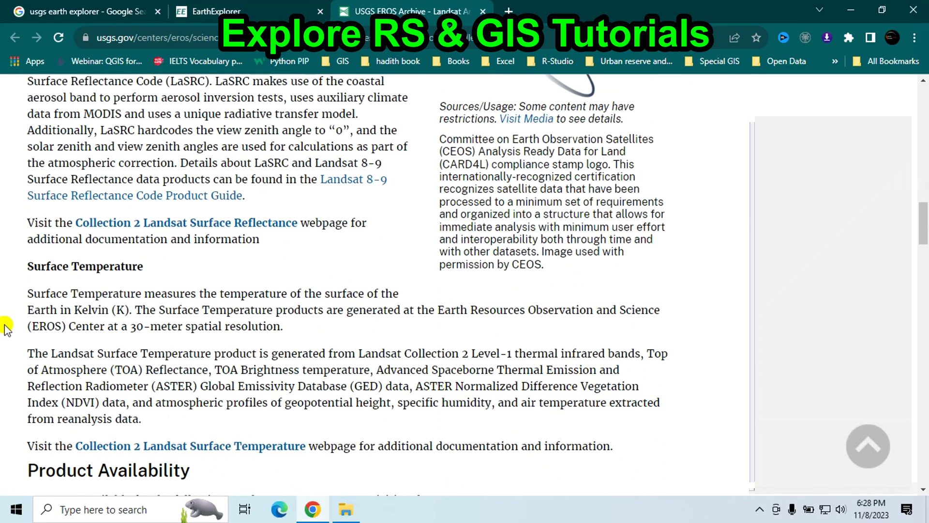
pyautogui.scroll(10, 2, 319)
pyautogui.scroll(-10, 4, 315)
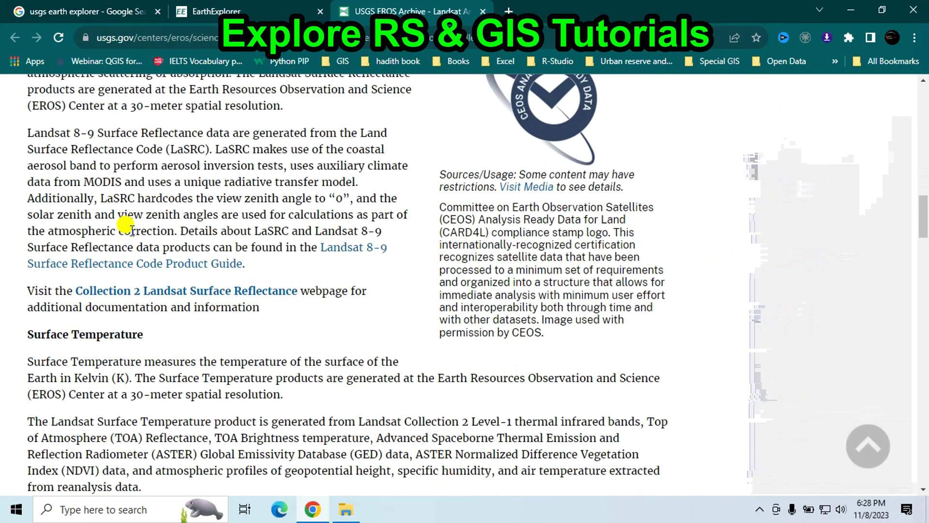
pyautogui.scroll(1, 137, 146)
pyautogui.scroll(-4, 21, 194)
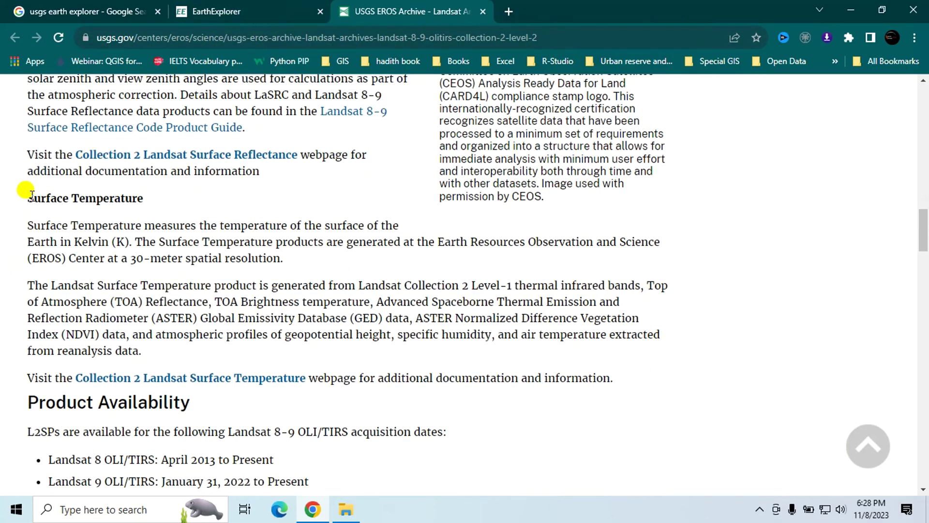
pyautogui.moveTo(30, 200); pyautogui.dragTo(70, 199)
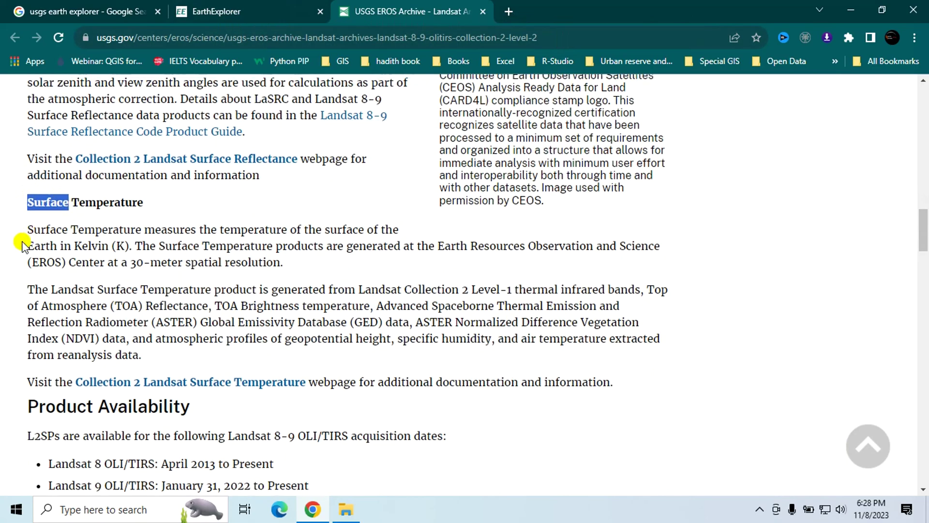
pyautogui.scroll(8, 21, 241)
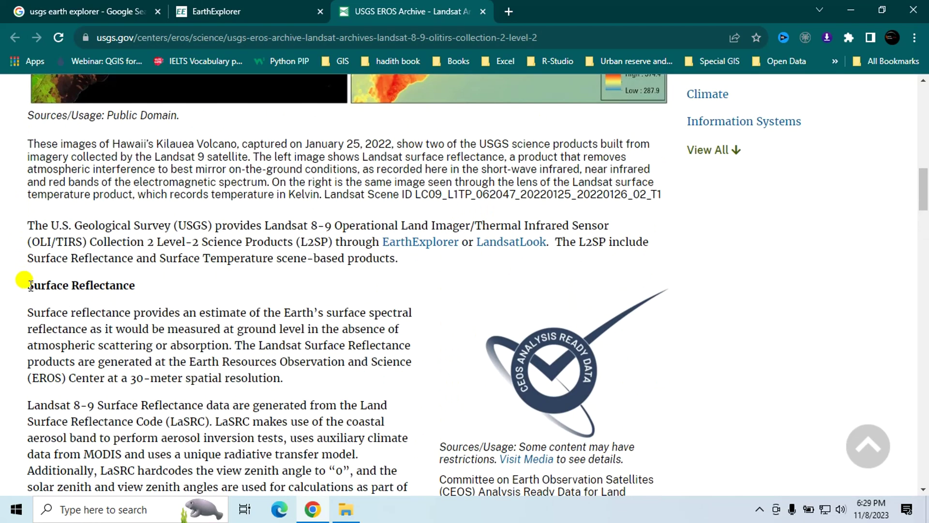
pyautogui.moveTo(30, 286); pyautogui.dragTo(155, 288)
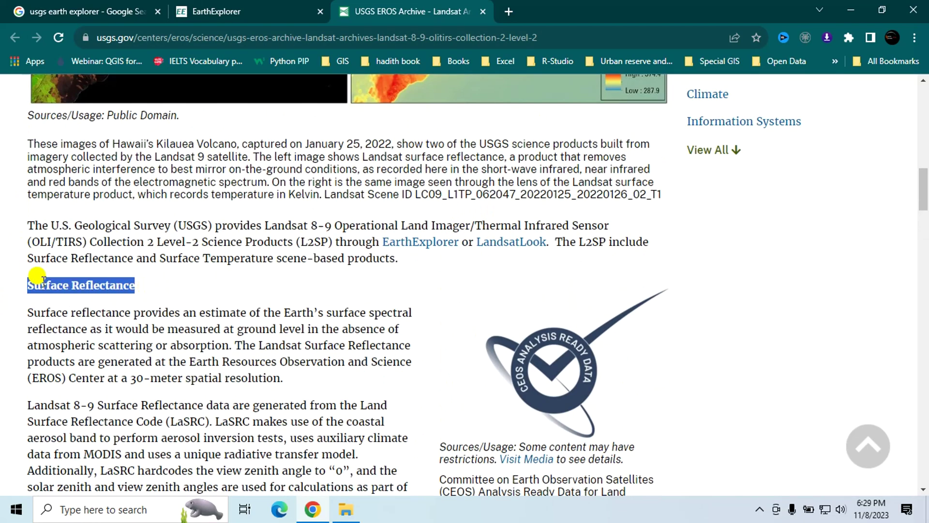
pyautogui.click(21, 285)
pyautogui.moveTo(31, 285); pyautogui.dragTo(147, 286)
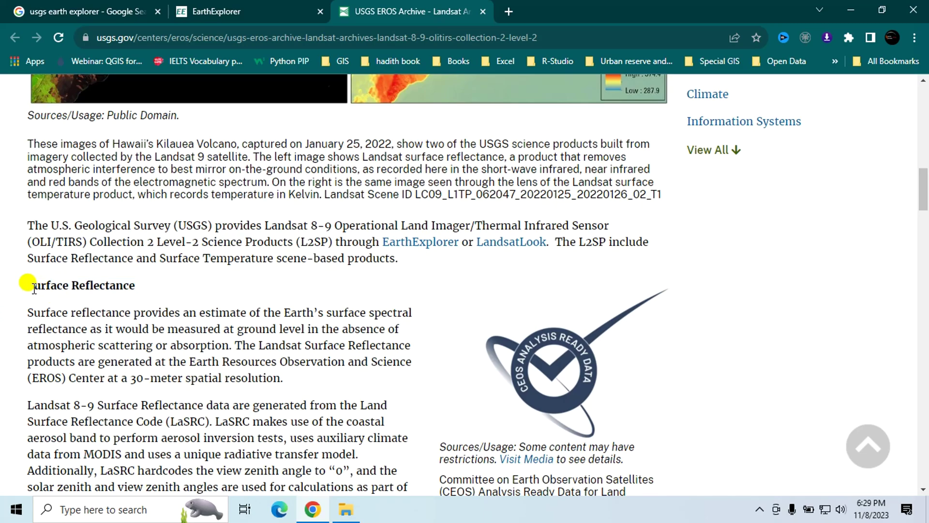
pyautogui.moveTo(28, 284); pyautogui.dragTo(137, 291)
pyautogui.scroll(-10, 61, 218)
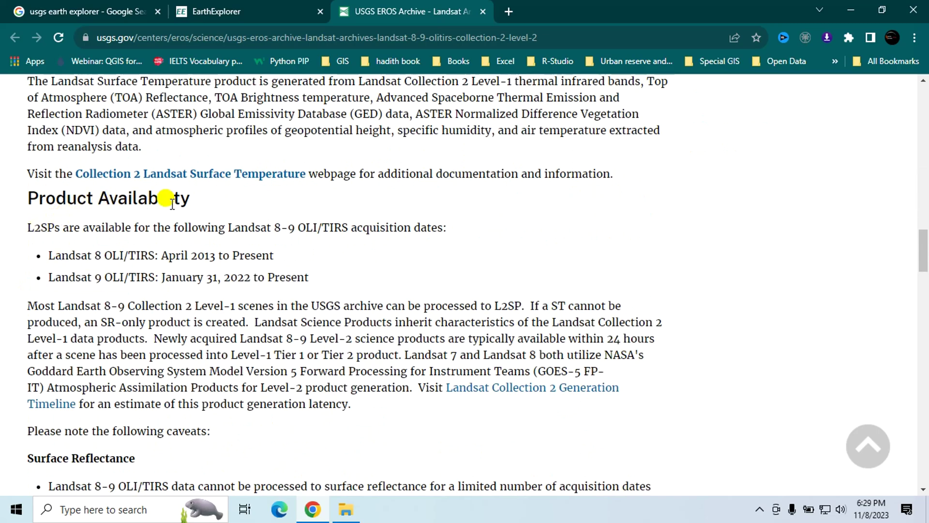
pyautogui.moveTo(51, 257); pyautogui.dragTo(101, 257)
pyautogui.moveTo(163, 255); pyautogui.dragTo(269, 255)
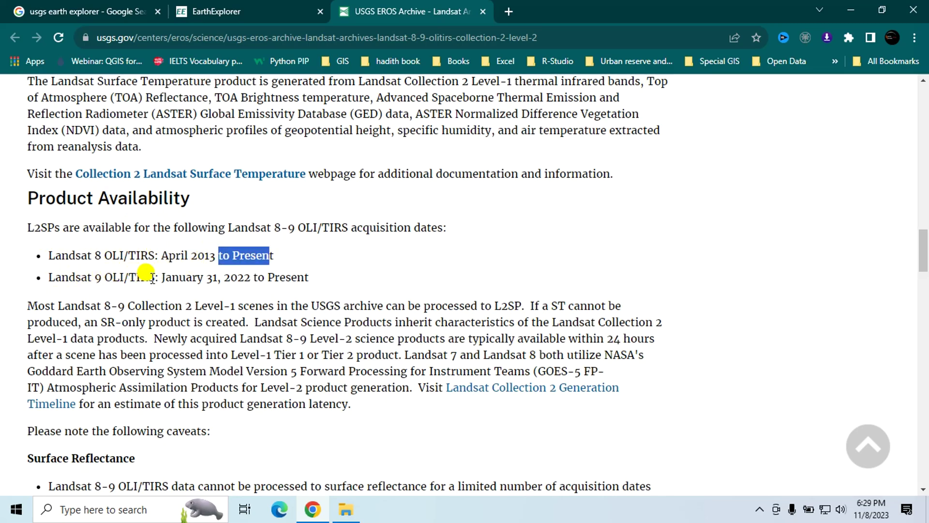
pyautogui.moveTo(163, 277); pyautogui.dragTo(332, 277)
pyautogui.hotkey('ctrl', 'w')
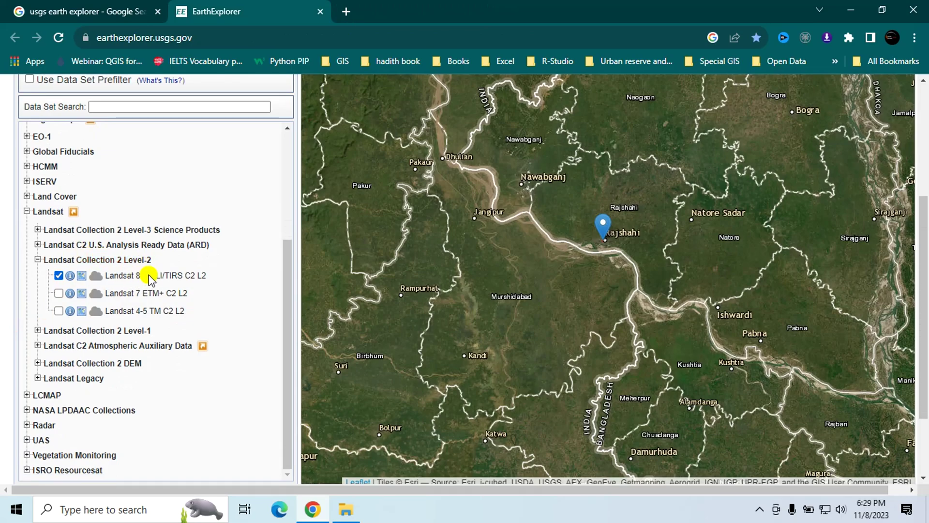
# Show the Landsat 8-9 OLI/TIRS C2 L2 results and note the first scene's ID and date
pyautogui.scroll(-1, 3, 293)
pyautogui.scroll(-3, 3, 293)
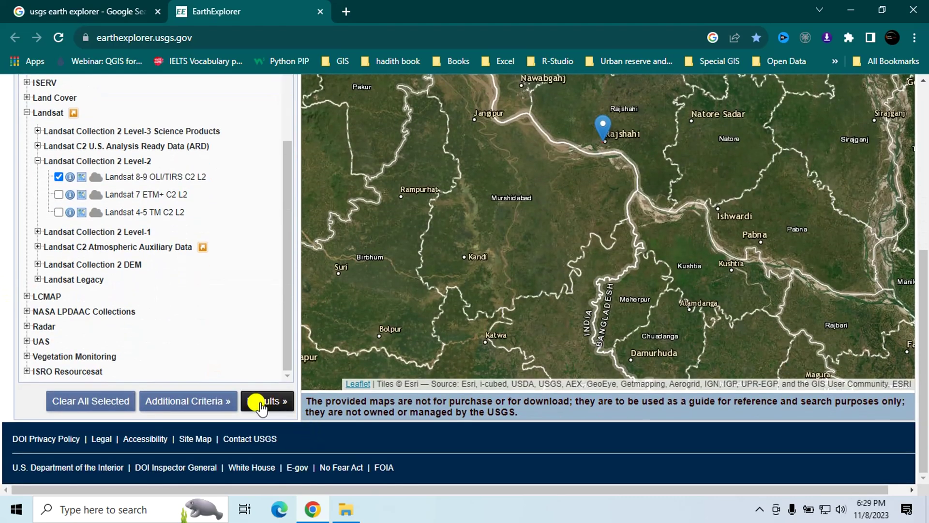
pyautogui.click(259, 400)
pyautogui.scroll(3, 2, 224)
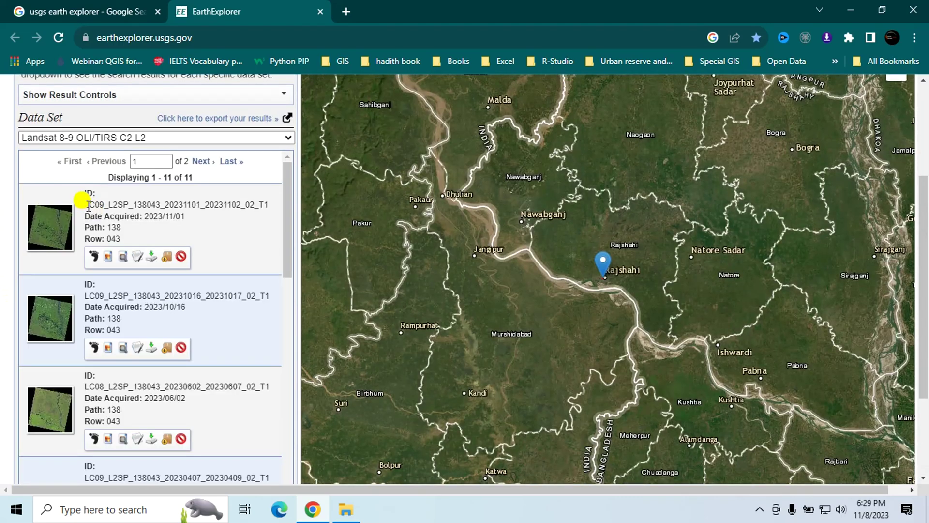
pyautogui.moveTo(86, 204); pyautogui.dragTo(103, 203)
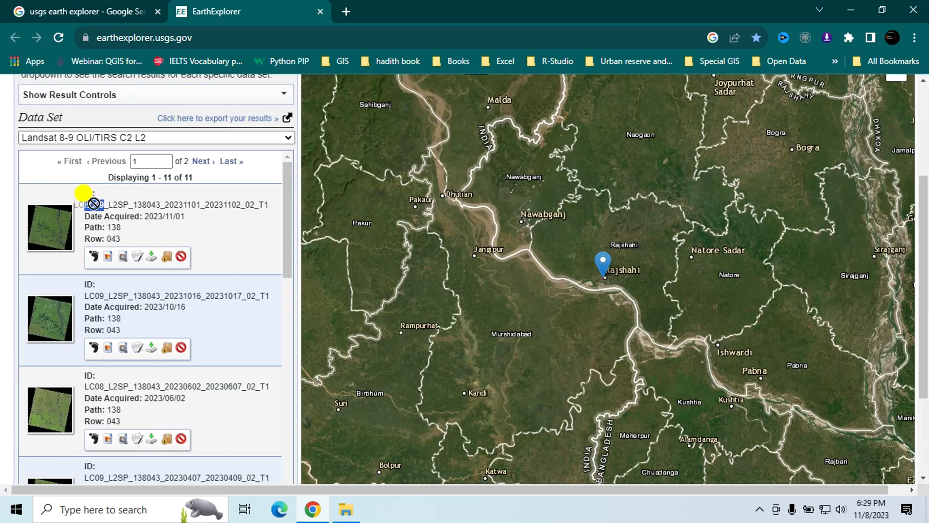
pyautogui.moveTo(144, 216); pyautogui.dragTo(188, 223)
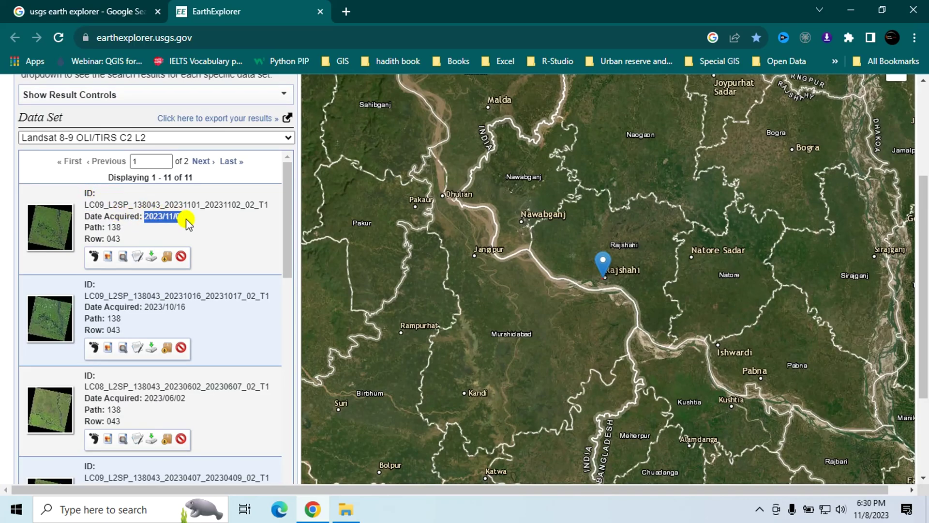
# Toggle the 2023/11/01 scene's footprint and open its download options
pyautogui.click(94, 257)
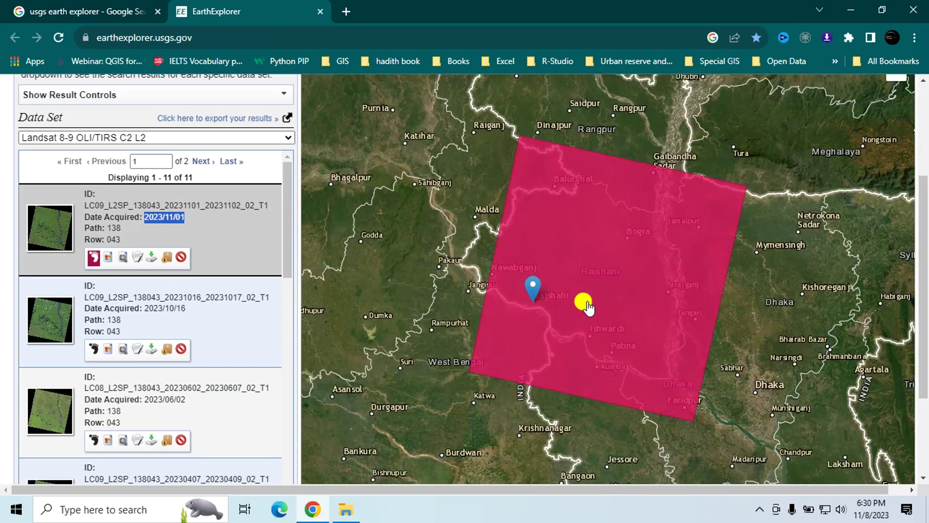
pyautogui.click(93, 257)
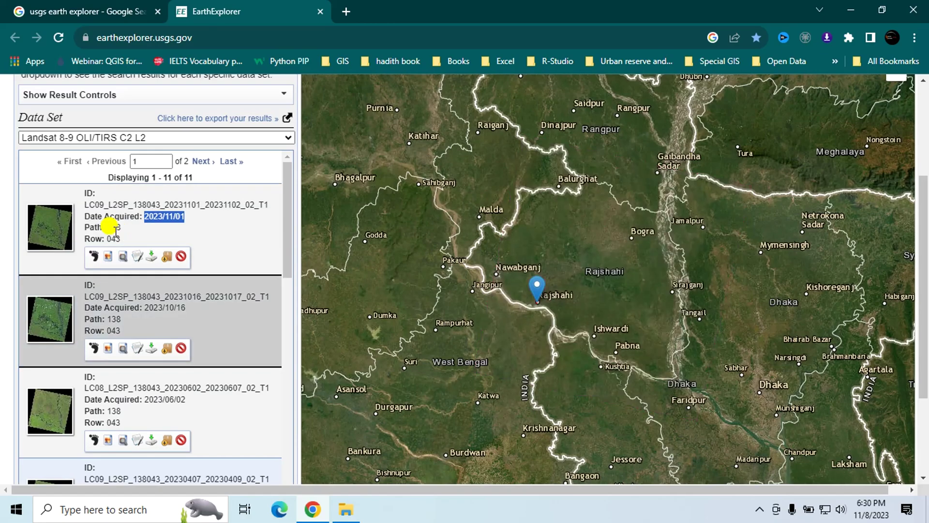
pyautogui.click(150, 258)
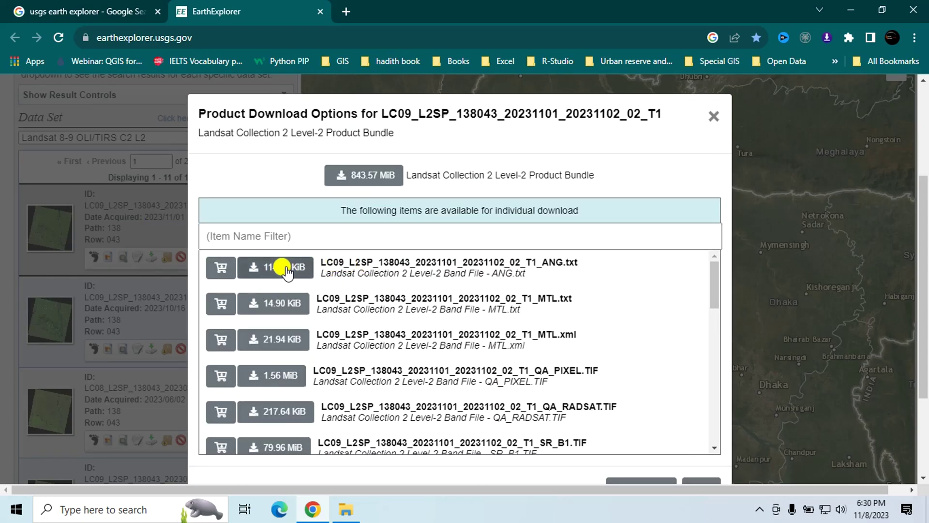
# Download the 843.57 MiB Level-2 bundle for the 2023/11/01 scene and close the product dialog
pyautogui.scroll(-3, 426, 321)
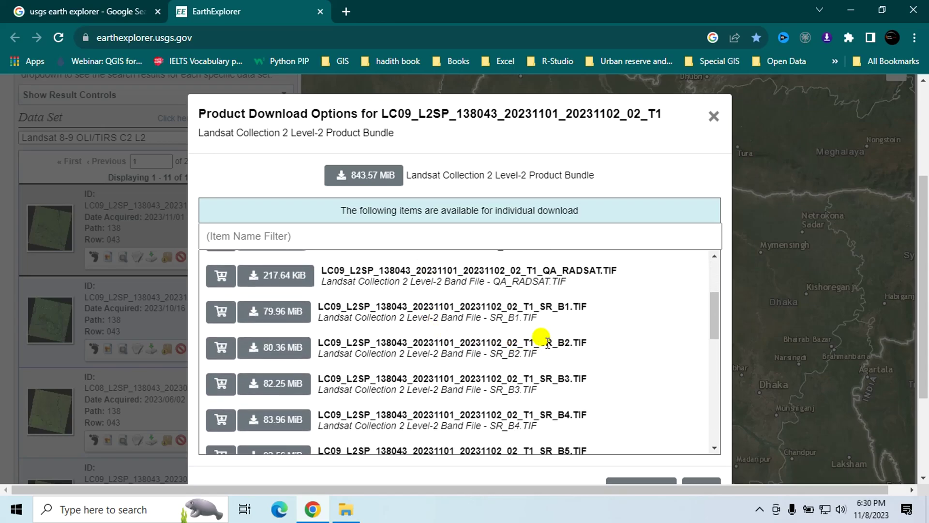
pyautogui.moveTo(557, 309); pyautogui.dragTo(576, 305)
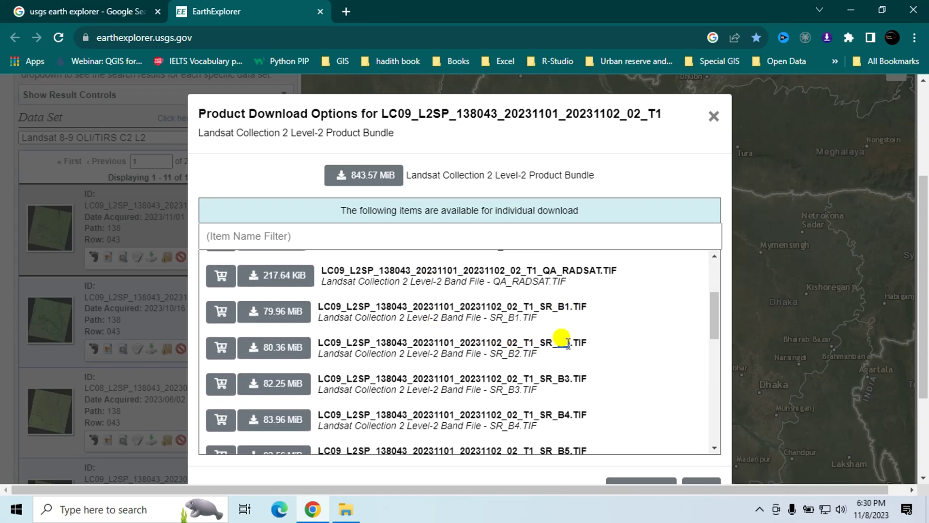
pyautogui.moveTo(534, 342); pyautogui.dragTo(573, 341)
pyautogui.scroll(-1, 571, 365)
pyautogui.scroll(1, 533, 339)
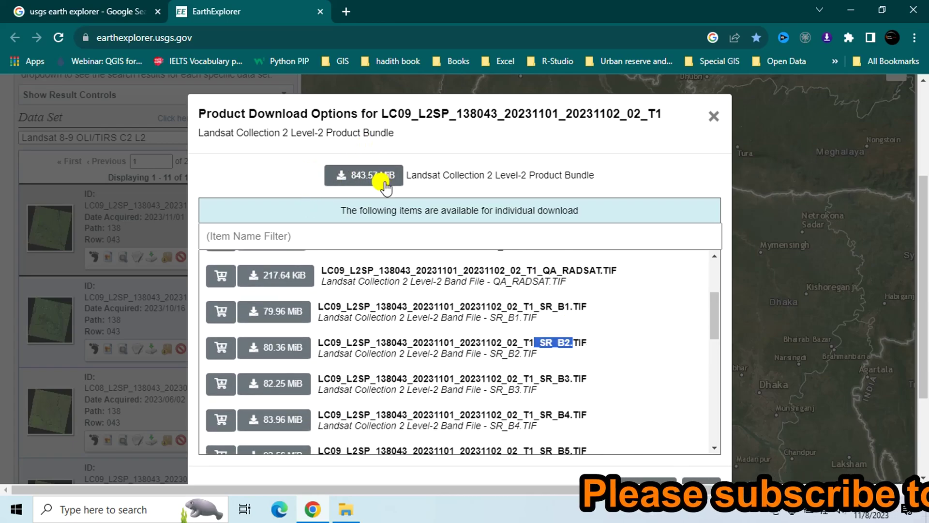
pyautogui.click(368, 178)
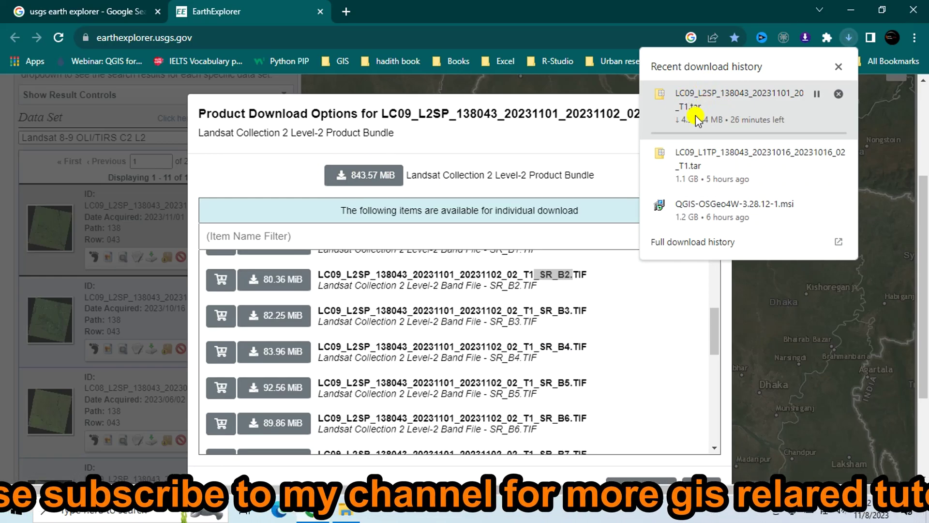
pyautogui.press('Escape')
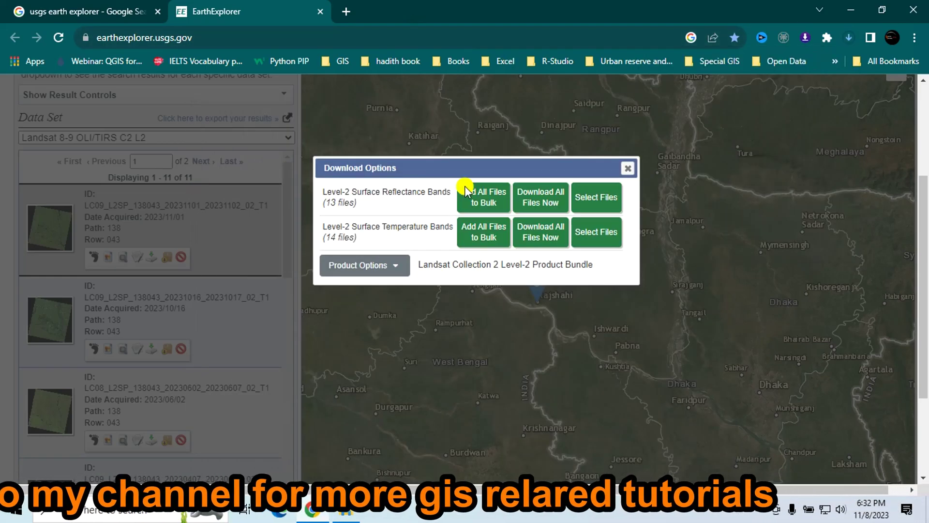
pyautogui.click(627, 166)
# Uncheck Landsat 8-9 OLI/TIRS C2 L2 in the Data Sets list
pyautogui.scroll(3, 4, 203)
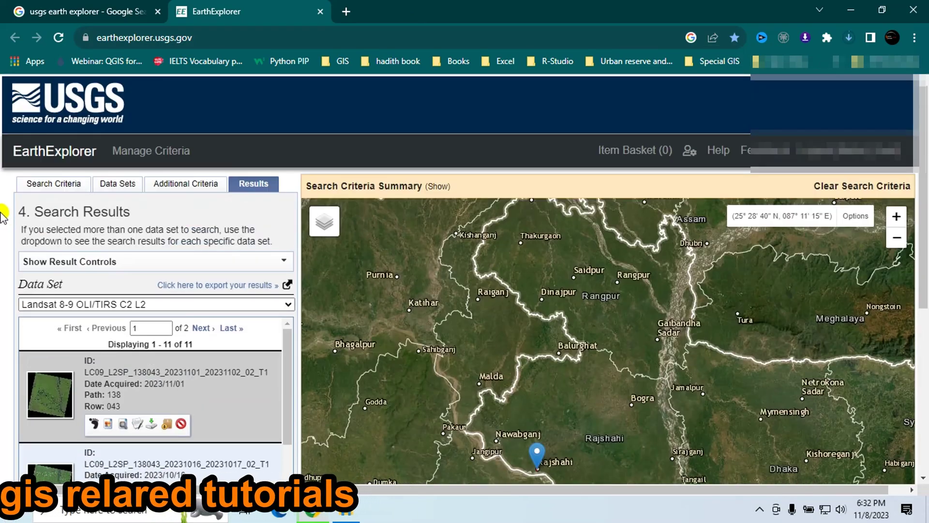
pyautogui.scroll(-2, 4, 319)
pyautogui.scroll(3, 108, 181)
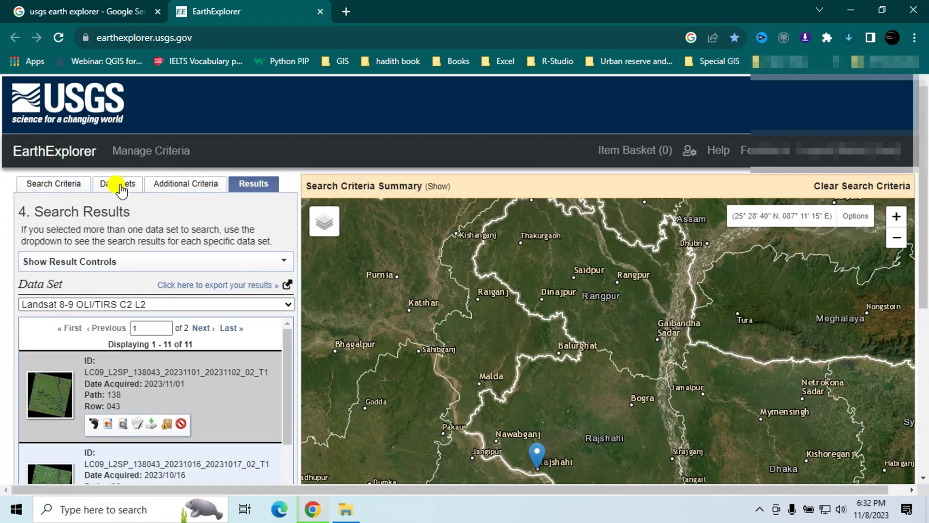
pyautogui.click(118, 185)
pyautogui.scroll(-4, 109, 256)
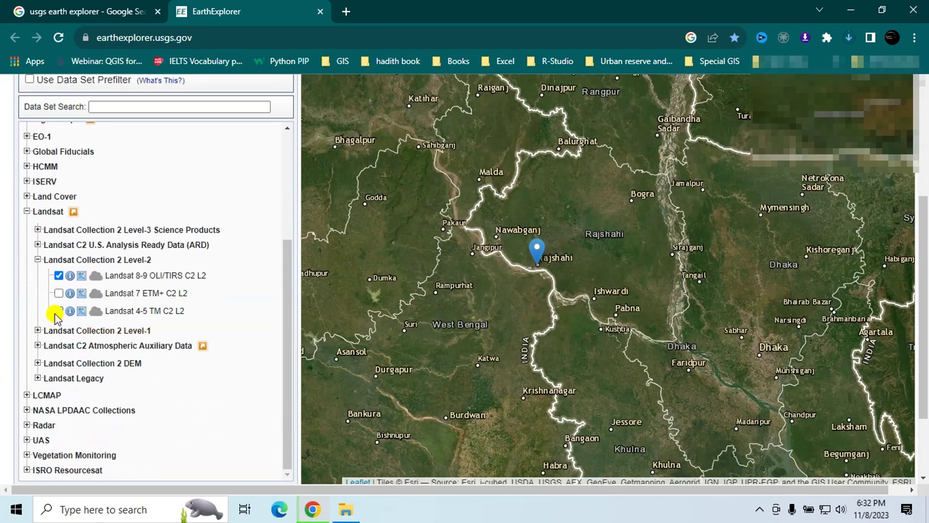
pyautogui.click(58, 276)
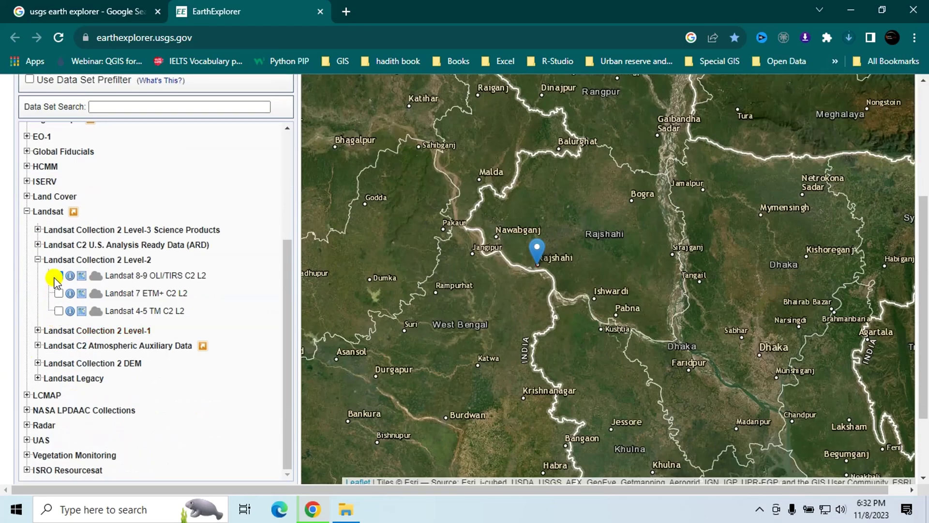
# Check Landsat 8-9 OLI/TIRS C2 L1 under Collection 2 Level-1 and show its results
pyautogui.click(39, 331)
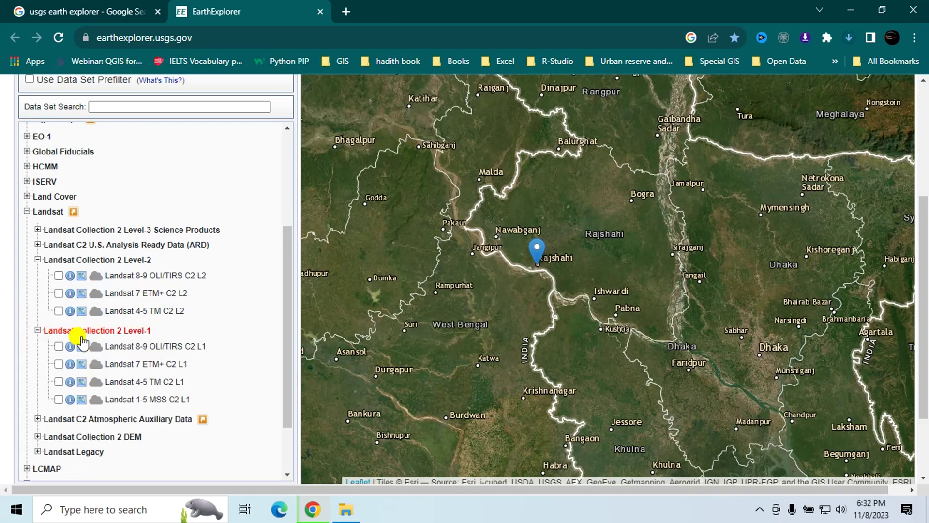
pyautogui.scroll(-2, 171, 320)
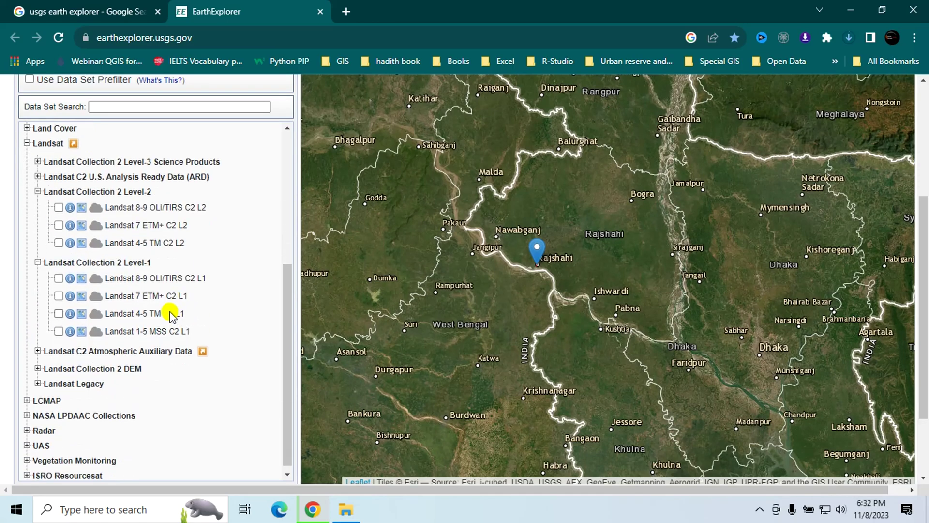
pyautogui.click(59, 278)
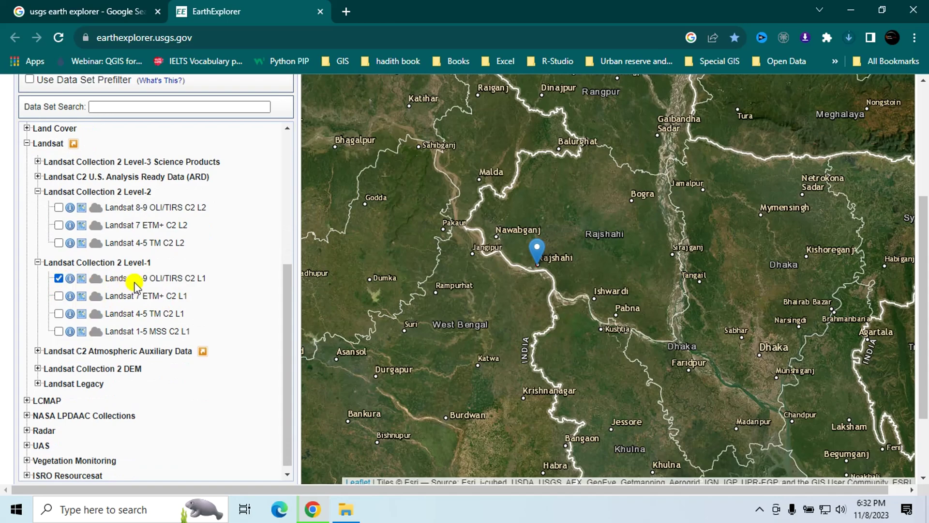
pyautogui.scroll(-2, 2, 385)
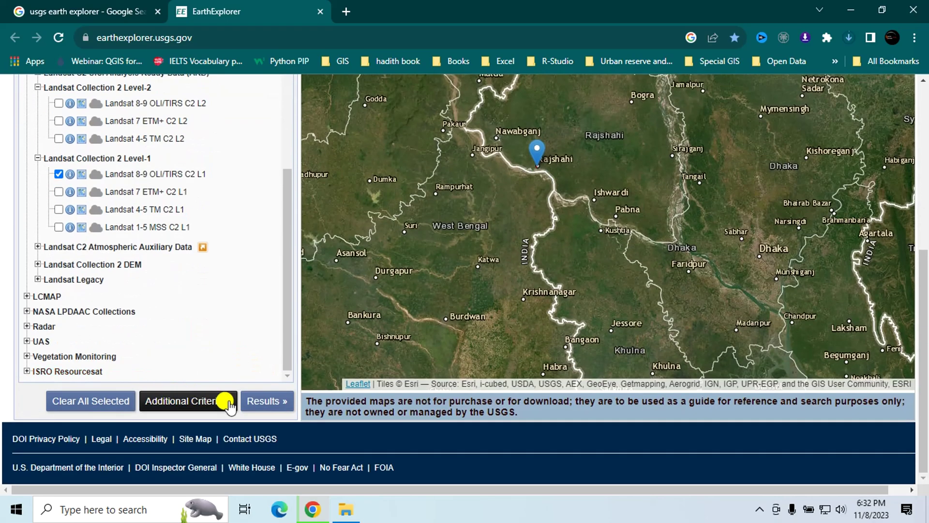
pyautogui.click(268, 402)
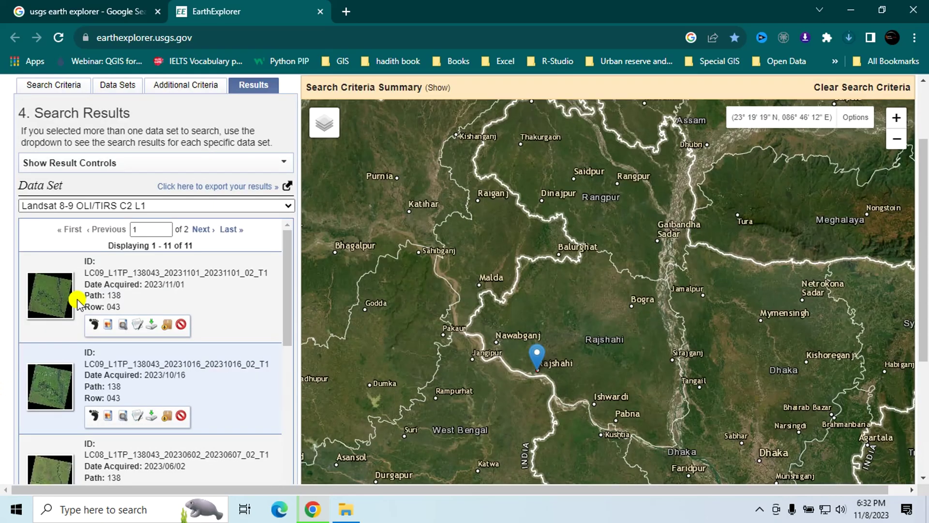
# Open product options for the 2023/10/16 scene and download its 1.10 GiB Level-1 bundle
pyautogui.moveTo(160, 288); pyautogui.dragTo(192, 287)
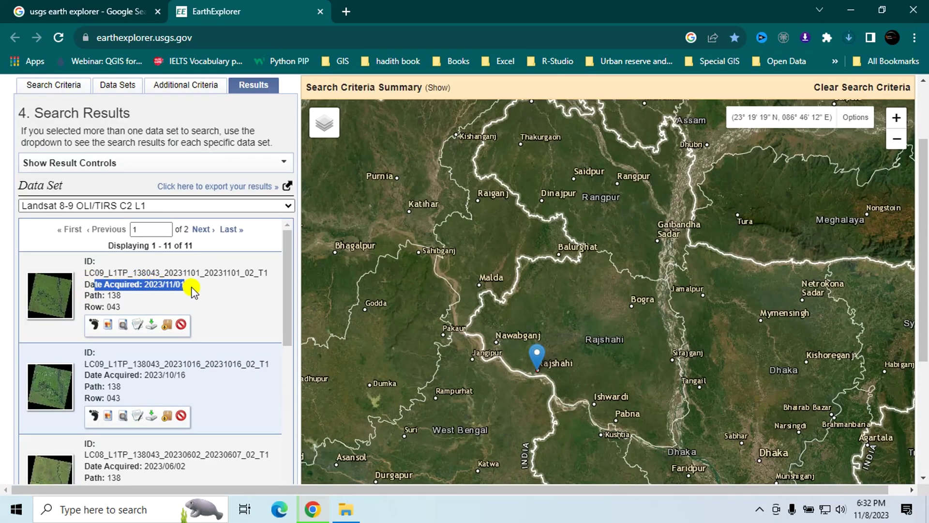
pyautogui.scroll(-2, 152, 356)
pyautogui.click(150, 353)
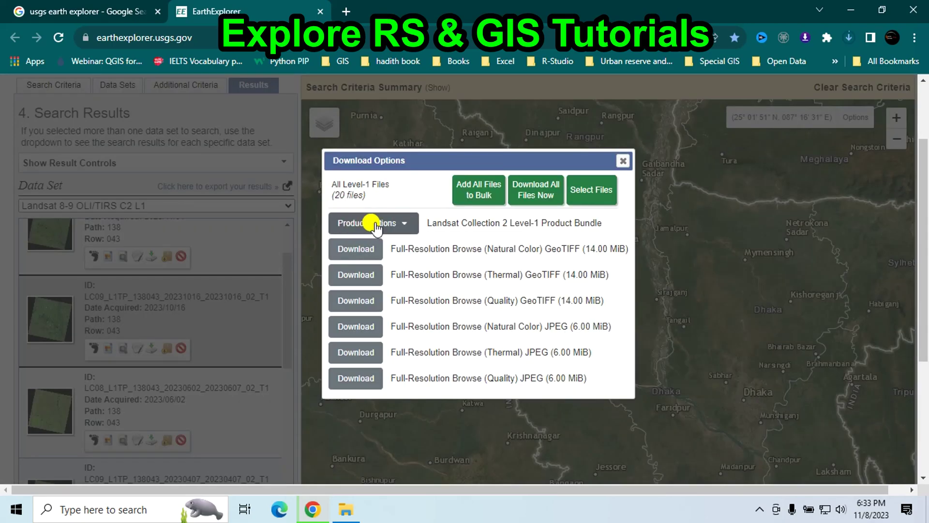
pyautogui.click(352, 225)
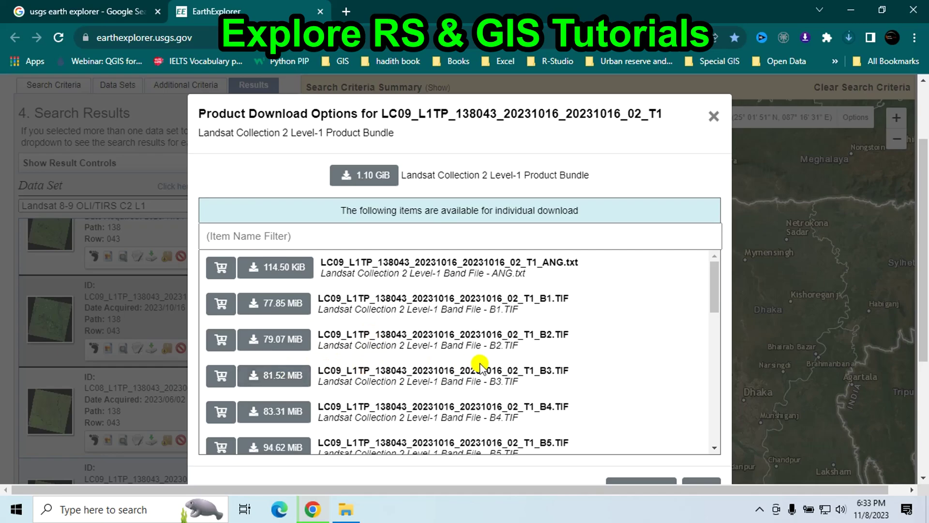
pyautogui.scroll(-2, 404, 362)
pyautogui.scroll(3, 429, 366)
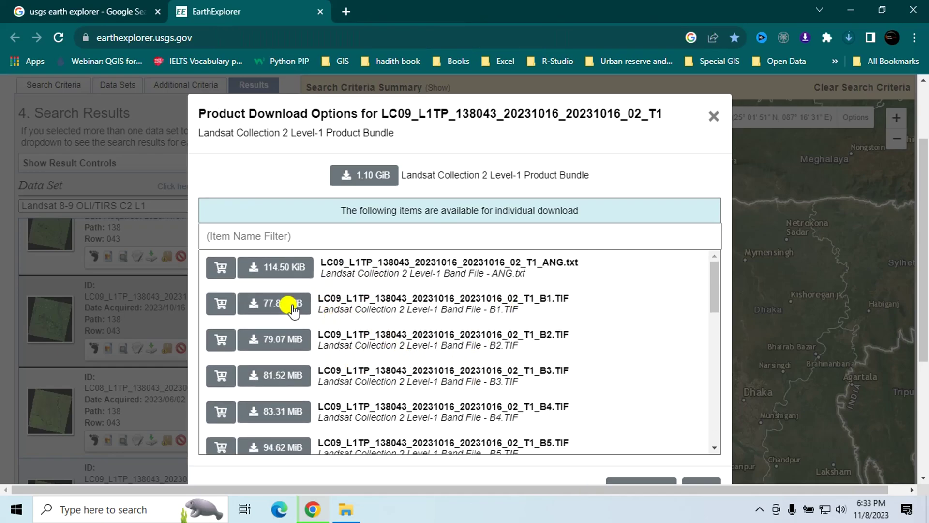
pyautogui.scroll(-3, 411, 400)
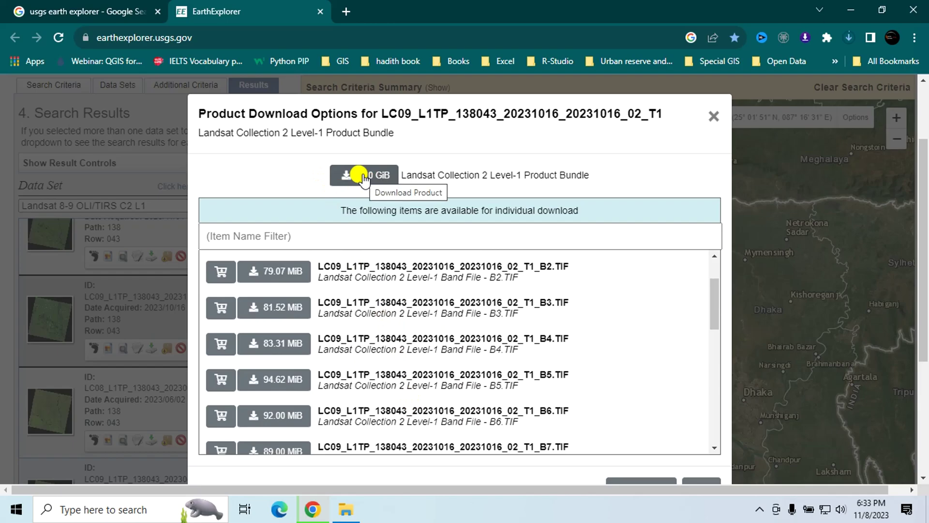
pyautogui.click(364, 178)
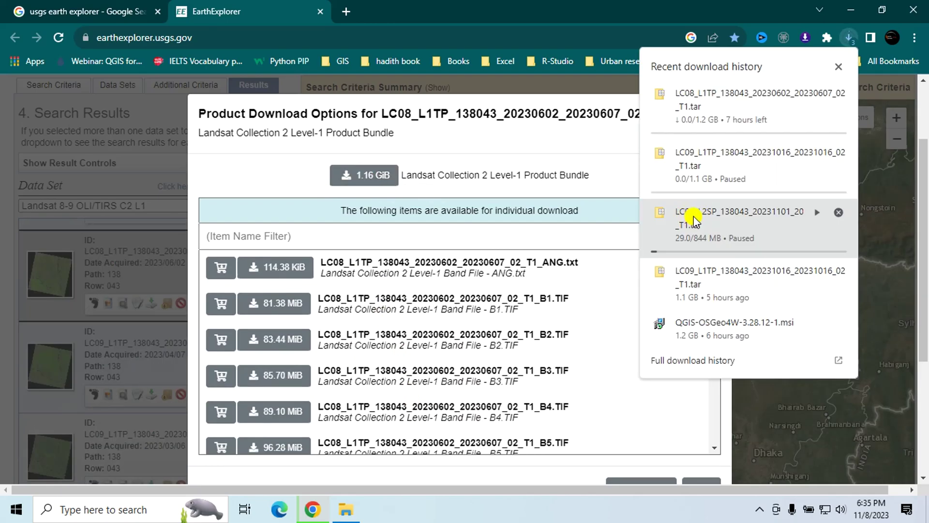